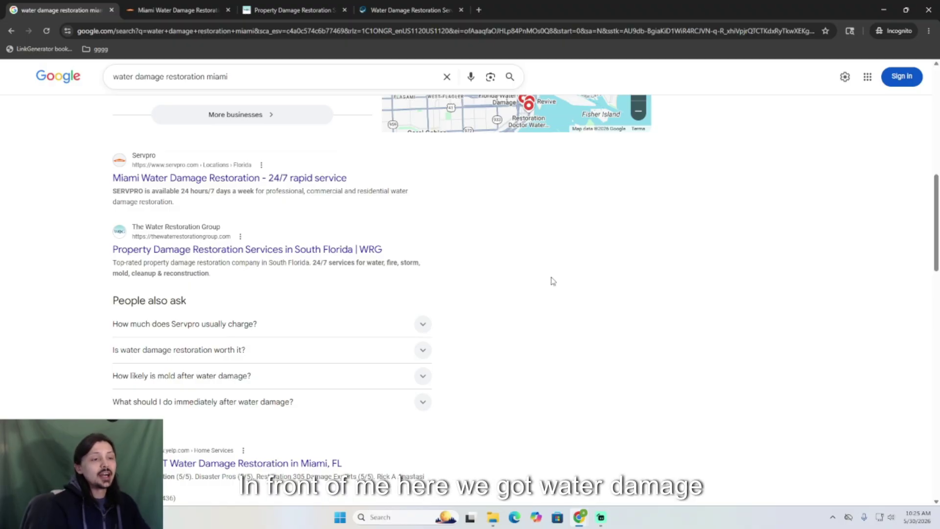
- Review the sponsored, map and organic Google results for "water damage restoration miami"
{"action": "scroll", "coordinate": [498, 273], "scroll_direction": "up", "scroll_amount": 5}
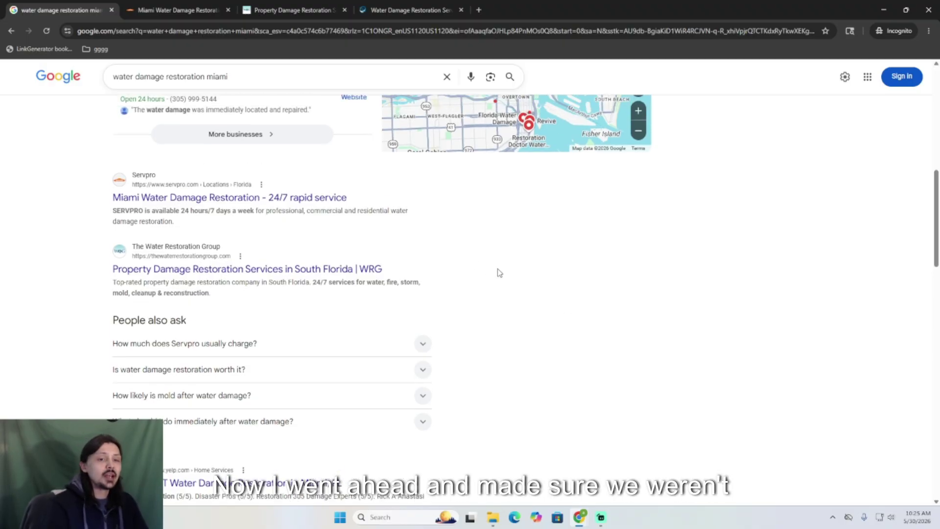
{"action": "scroll", "coordinate": [644, 284], "scroll_direction": "up", "scroll_amount": 4}
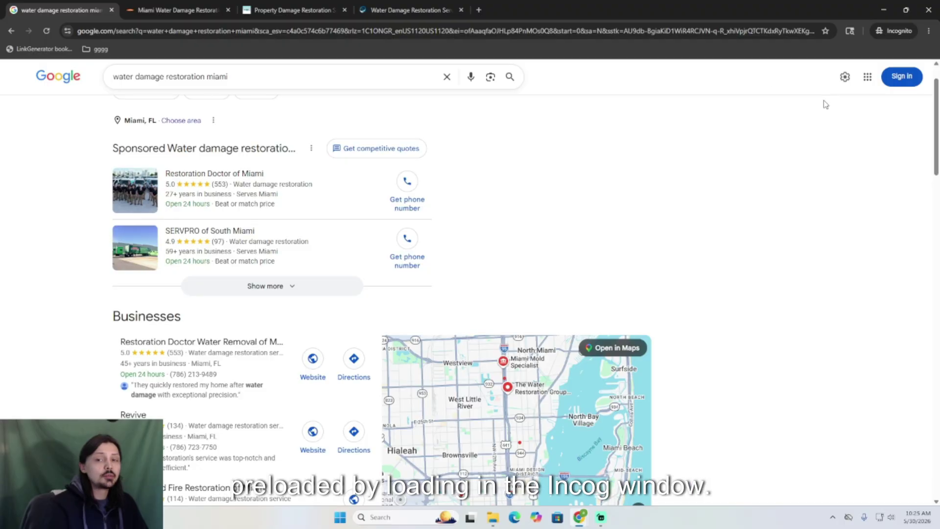
{"action": "scroll", "coordinate": [722, 181], "scroll_direction": "down", "scroll_amount": 10}
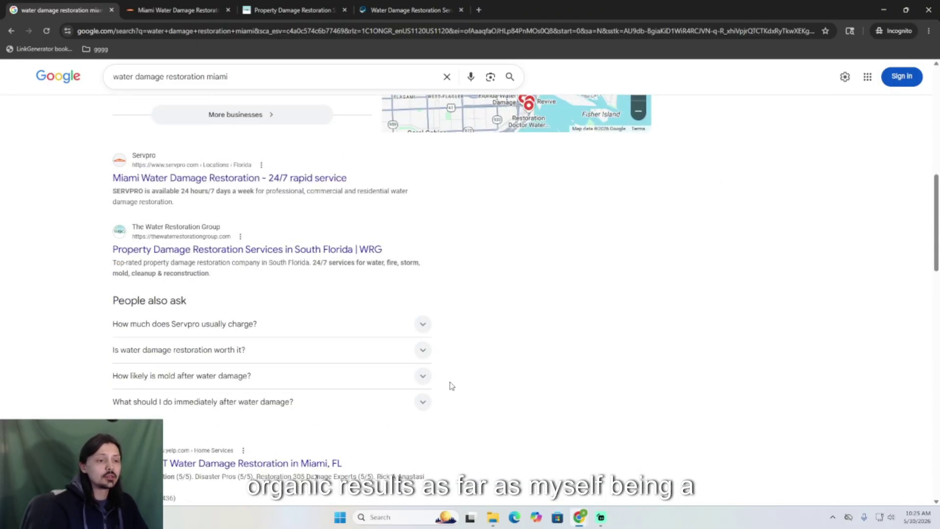
{"action": "scroll", "coordinate": [672, 273], "scroll_direction": "up", "scroll_amount": 3}
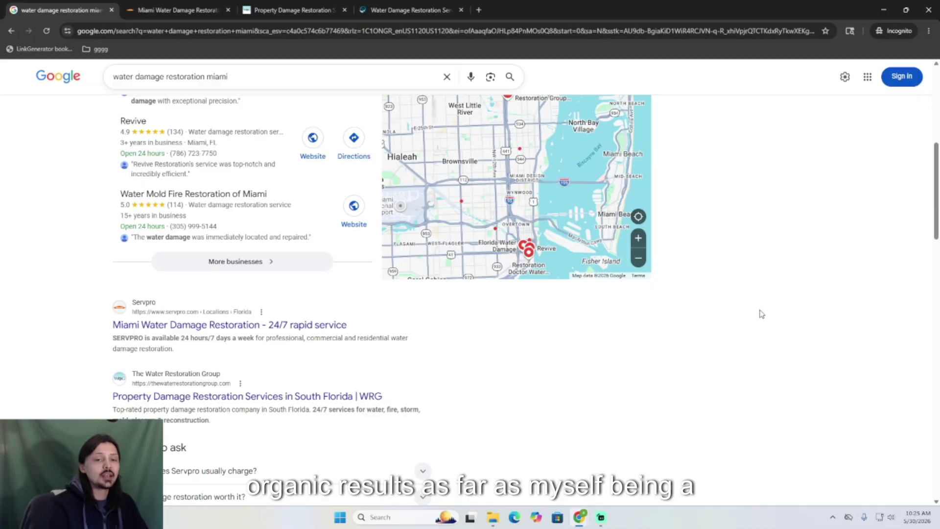
{"action": "scroll", "coordinate": [126, 279], "scroll_direction": "down", "scroll_amount": 1}
{"action": "scroll", "coordinate": [98, 303], "scroll_direction": "down", "scroll_amount": 1}
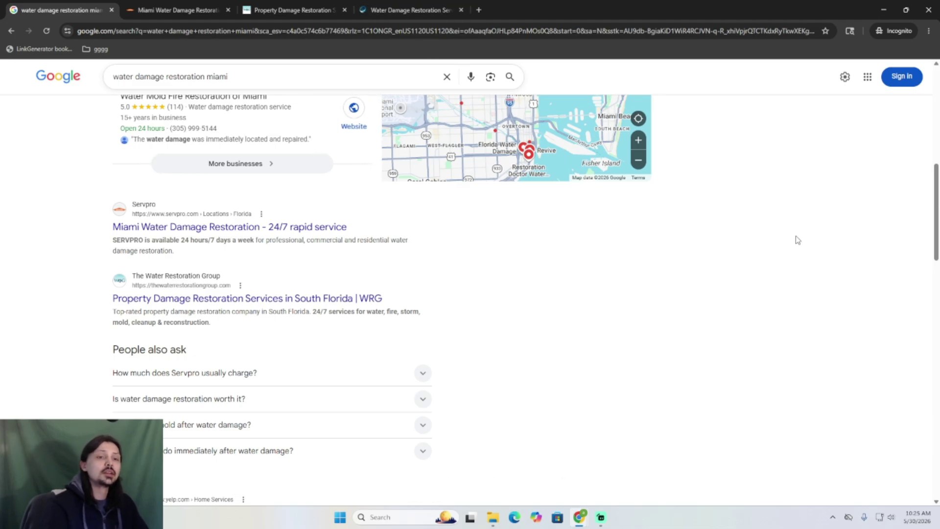
- Switch to the regular Chrome window and inspect the heading structure of SERVPRO's Miami water damage page with SEO Pro Extension
{"action": "mouse_move", "coordinate": [576, 505]}
{"action": "left_click", "coordinate": [526, 461]}
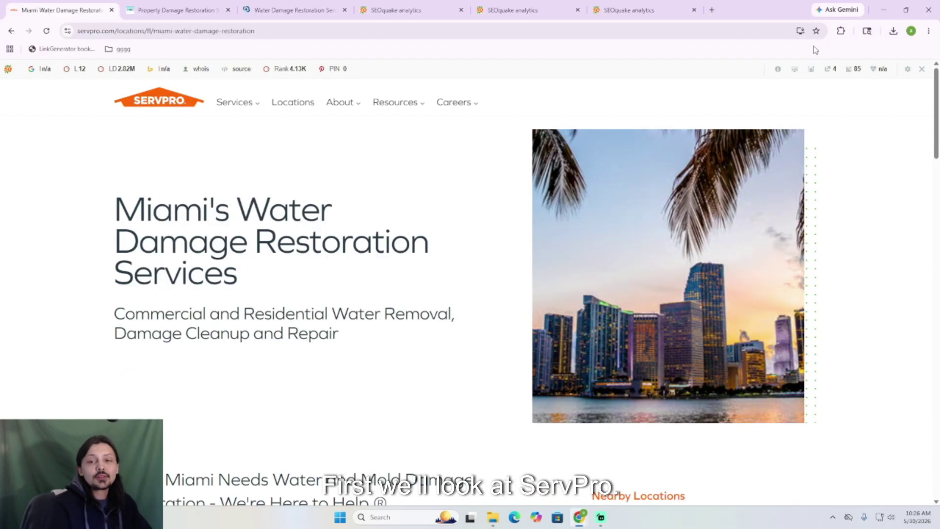
{"action": "left_click", "coordinate": [841, 31]}
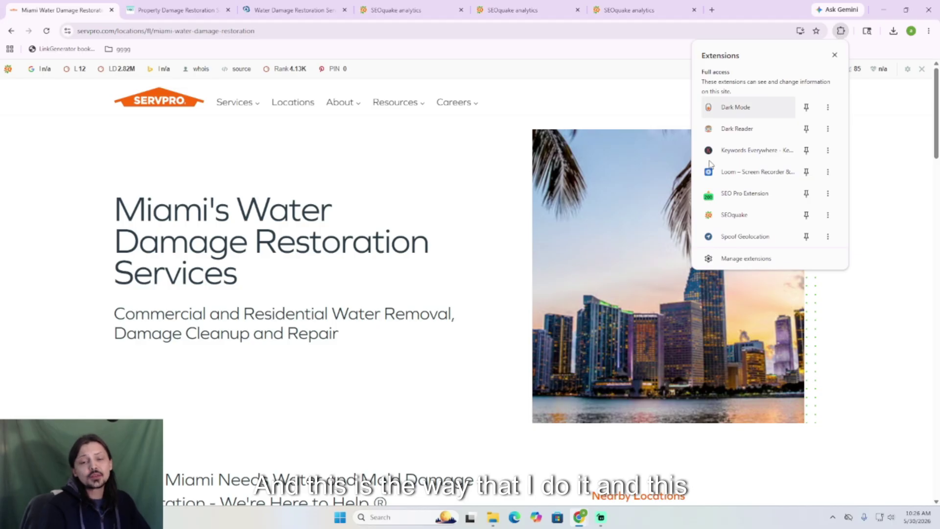
{"action": "left_click", "coordinate": [741, 194]}
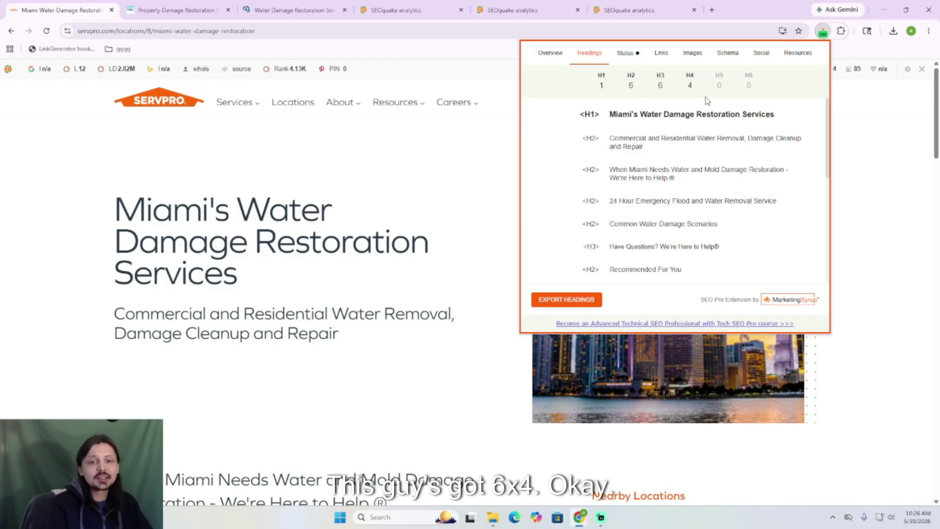
- Inspect the heading counts and heading list of thewaterrestorationgroup.com with SEO Pro Extension
{"action": "key", "text": "ctrl+Tab"}
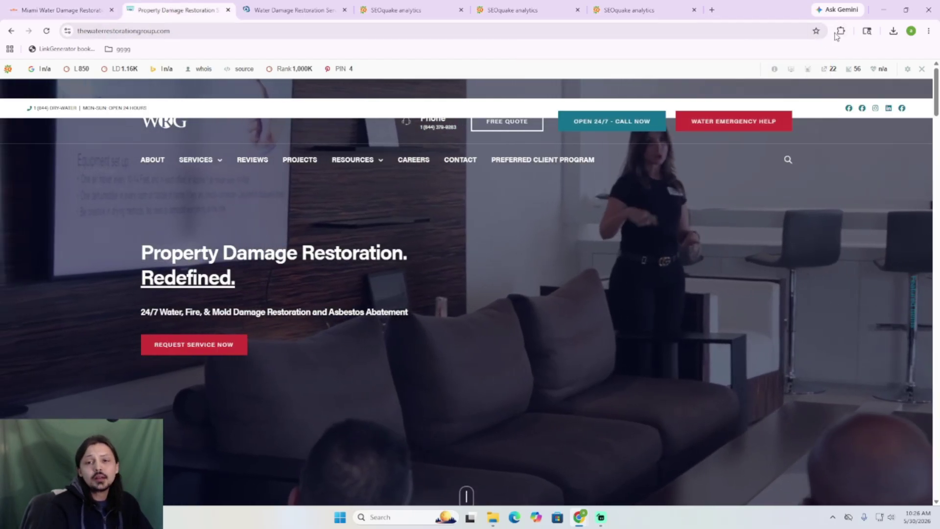
{"action": "left_click", "coordinate": [841, 30]}
{"action": "left_click", "coordinate": [744, 193]}
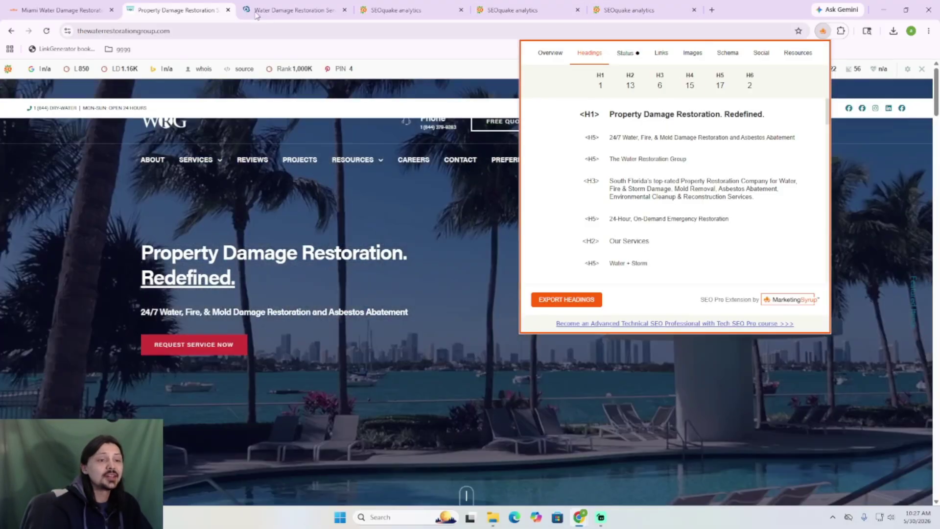
- Inspect the headings of waterrestorationguys.com with SEO Pro Extension and highlight its H4 to H6 counts
{"action": "key", "text": "ctrl+Tab"}
{"action": "left_click", "coordinate": [842, 31]}
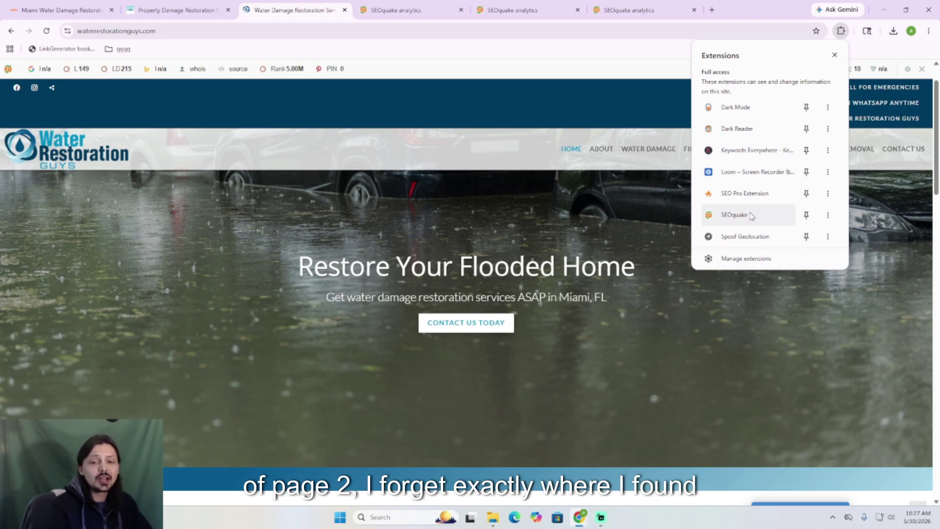
{"action": "left_click", "coordinate": [744, 193]}
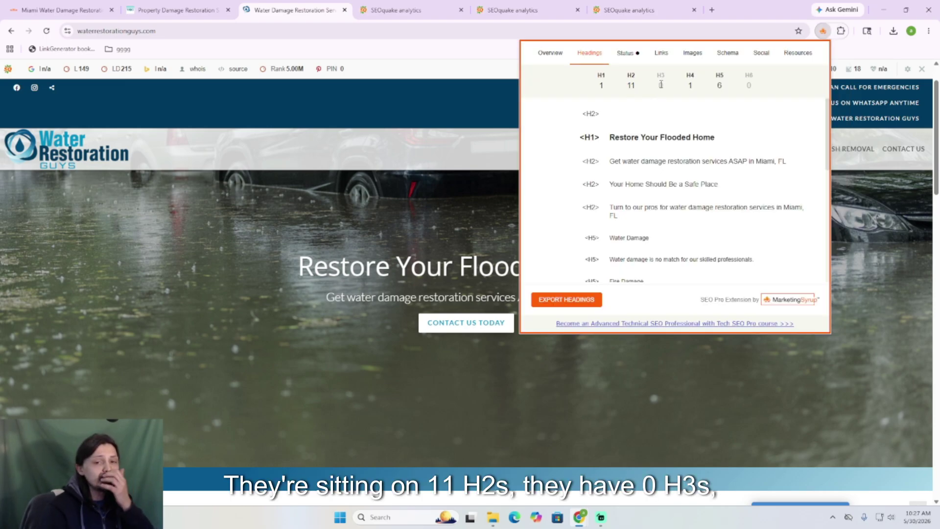
{"action": "left_click_drag", "start_coordinate": [683, 74], "coordinate": [739, 91]}
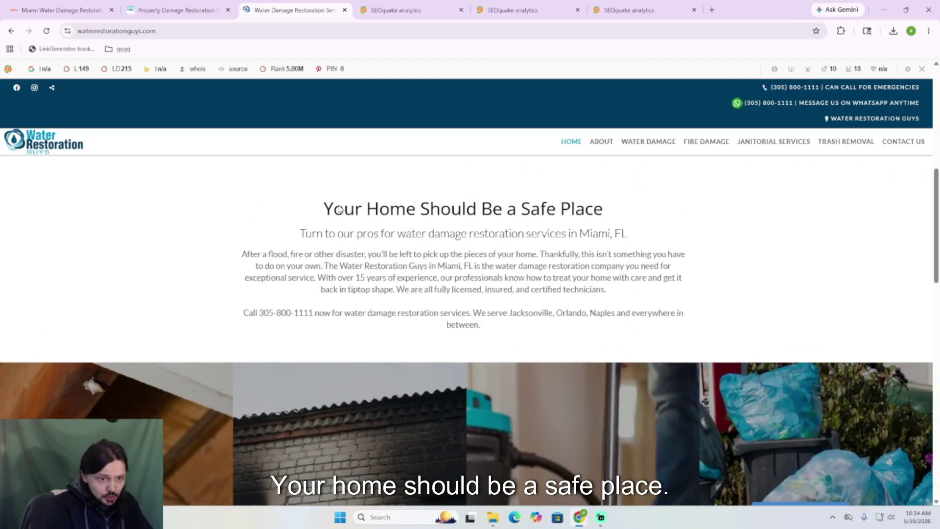
- Look up the heading level of "Your Home Should Be a Safe Place" on waterrestorationguys.com in SEO Pro Extension's heading list
{"action": "left_click_drag", "start_coordinate": [344, 208], "coordinate": [642, 212]}
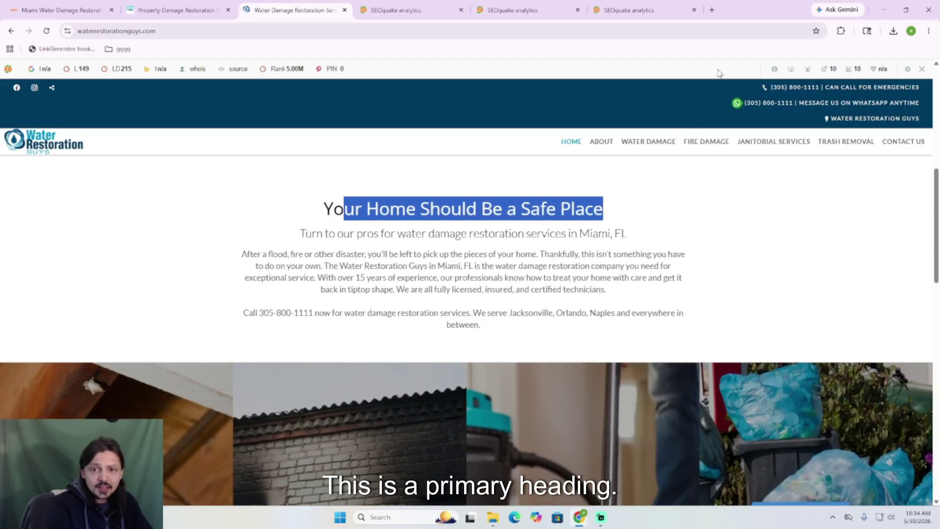
{"action": "left_click", "coordinate": [841, 31]}
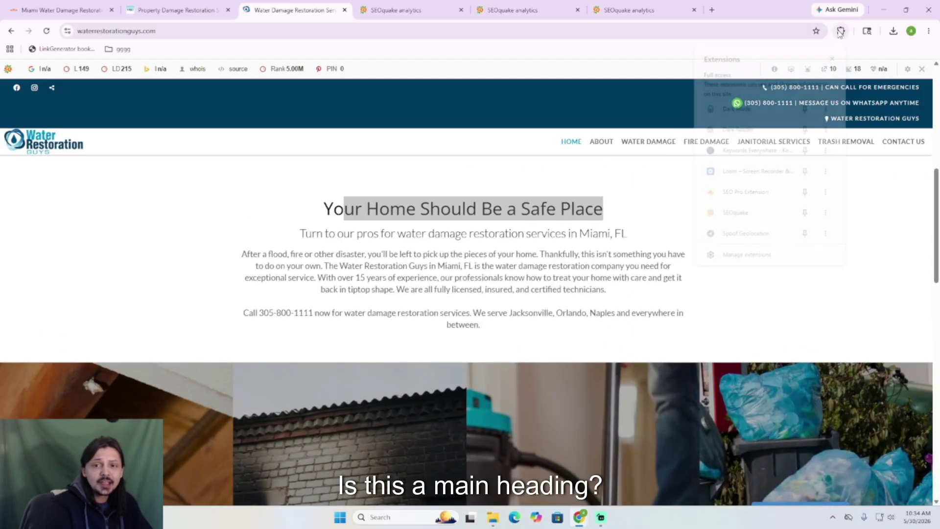
{"action": "left_click", "coordinate": [737, 194]}
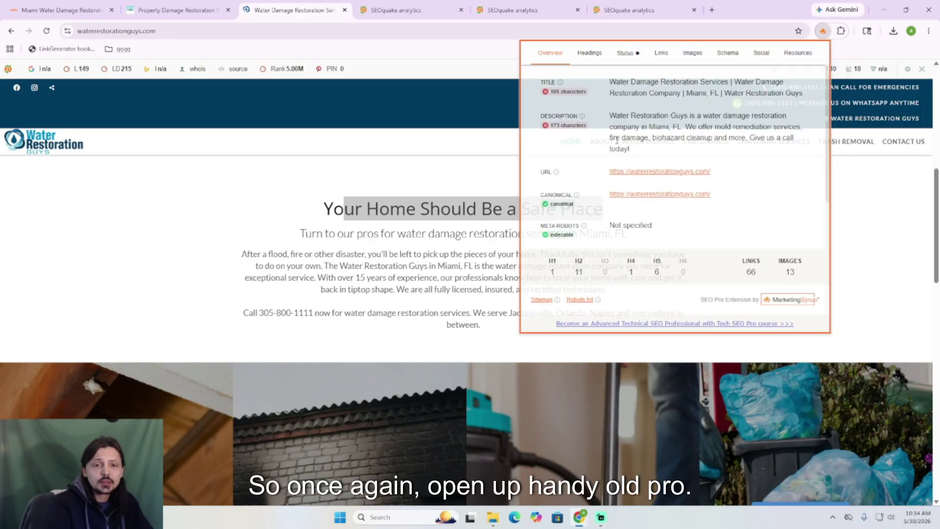
{"action": "left_click", "coordinate": [590, 63]}
{"action": "left_click_drag", "start_coordinate": [613, 185], "coordinate": [765, 191]}
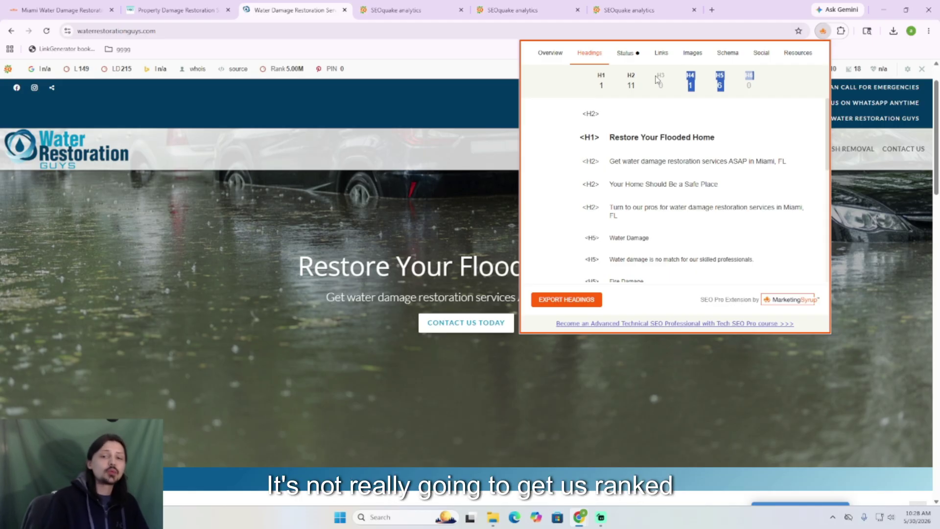
{"action": "left_click", "coordinate": [726, 86]}
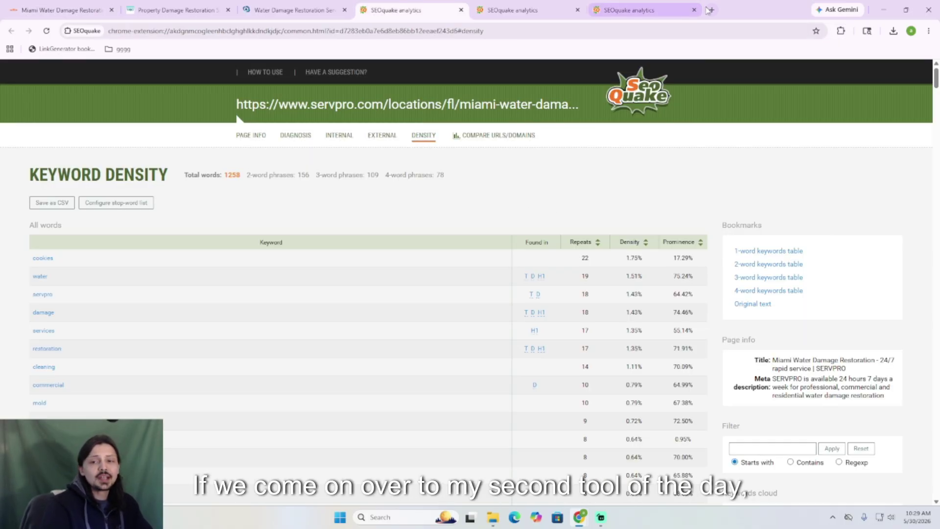
- Show SEOquake among the installed extensions and check the total word count in SERVPRO's keyword density report
{"action": "left_click", "coordinate": [841, 31]}
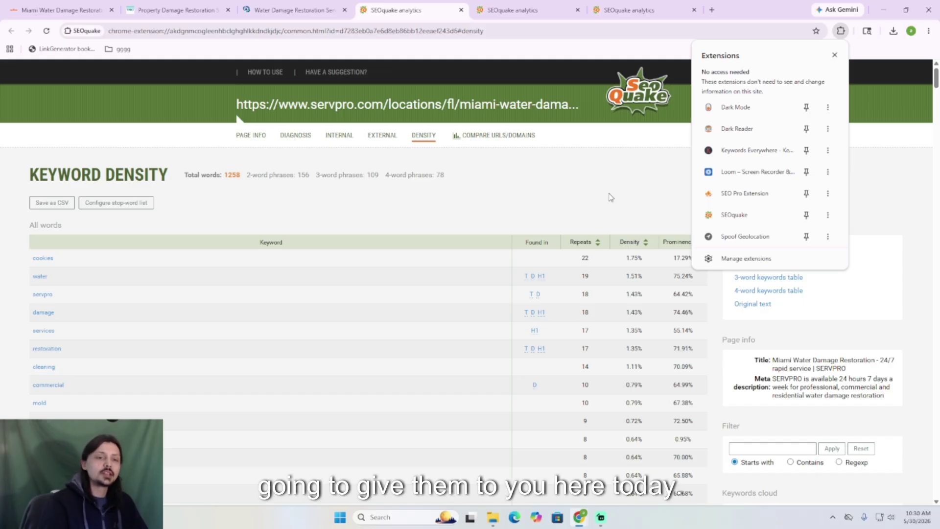
{"action": "left_click", "coordinate": [443, 225]}
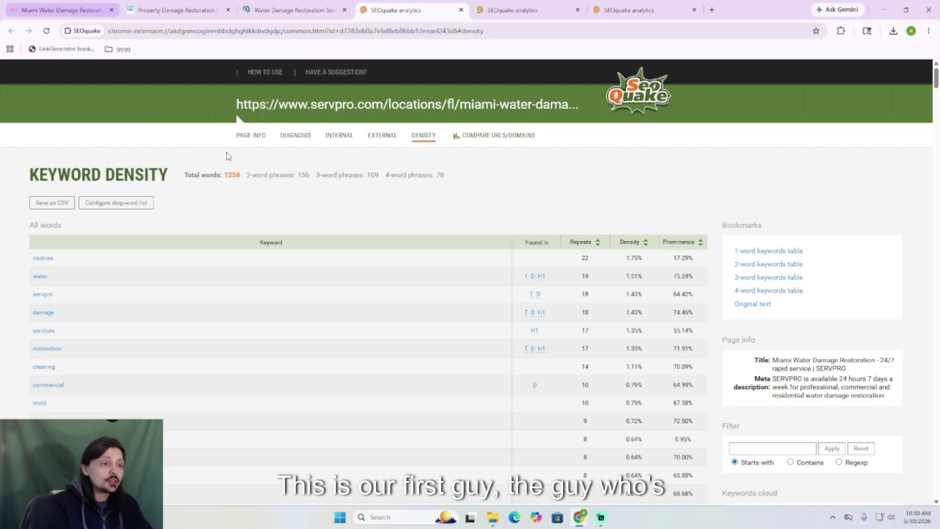
{"action": "scroll", "coordinate": [294, 176], "scroll_direction": "down", "scroll_amount": 1}
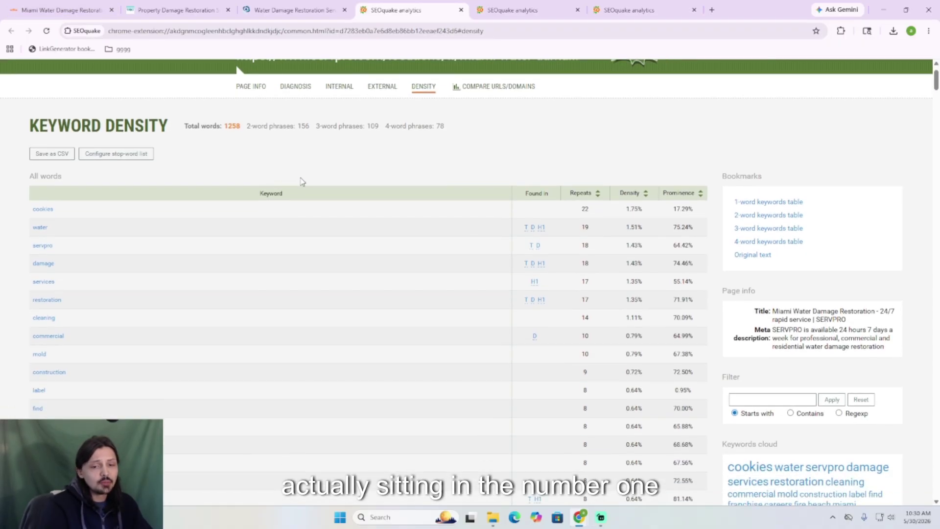
{"action": "scroll", "coordinate": [234, 120], "scroll_direction": "down", "scroll_amount": 1}
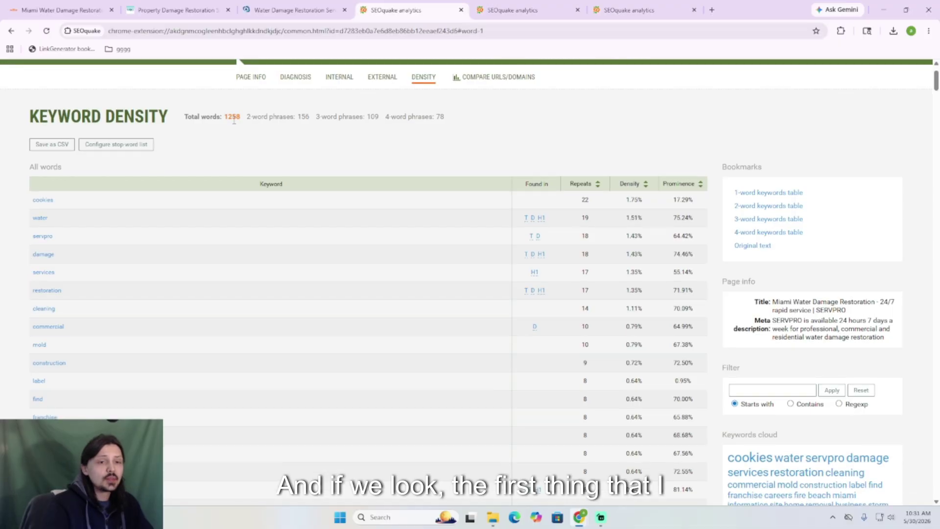
{"action": "left_click", "coordinate": [252, 143]}
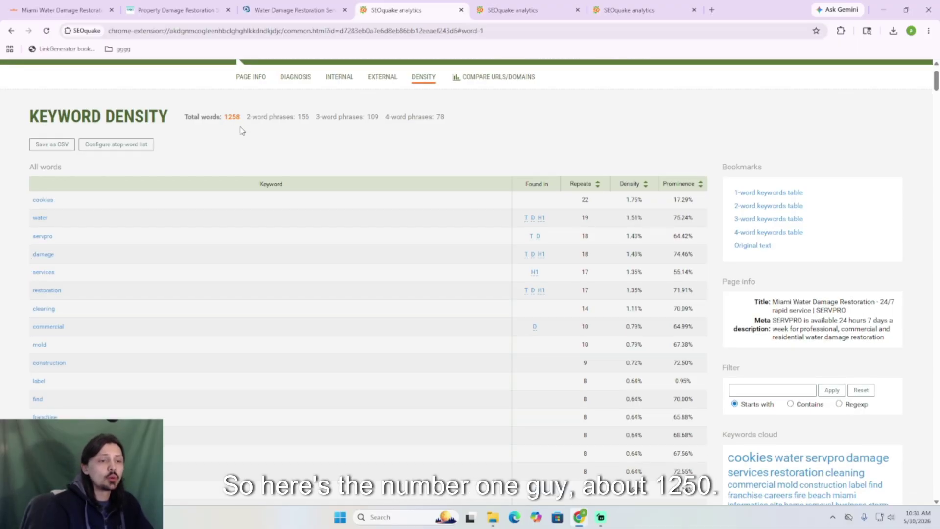
- Compare the total word counts in the density reports for thewaterrestorationgroup.com and waterrestorationguys.com, highlighting the latter's total
{"action": "left_click", "coordinate": [524, 10]}
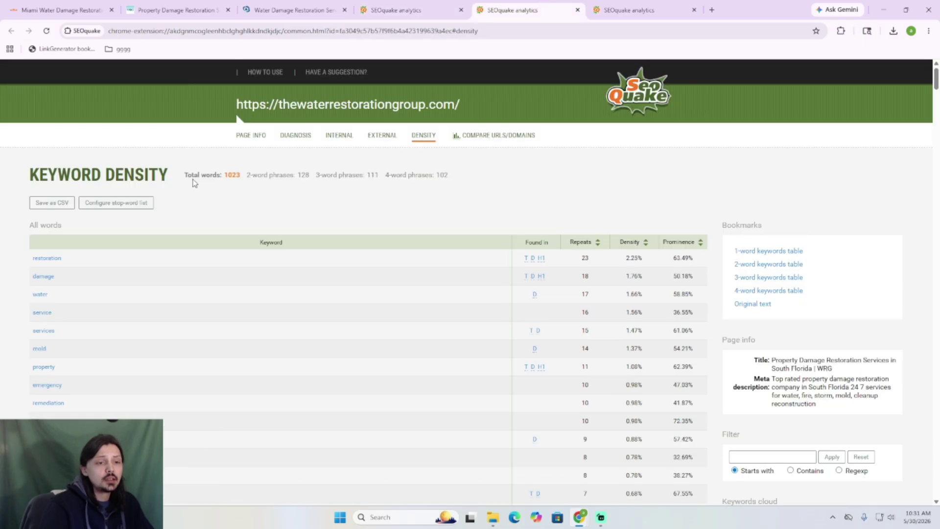
{"action": "left_click", "coordinate": [637, 10]}
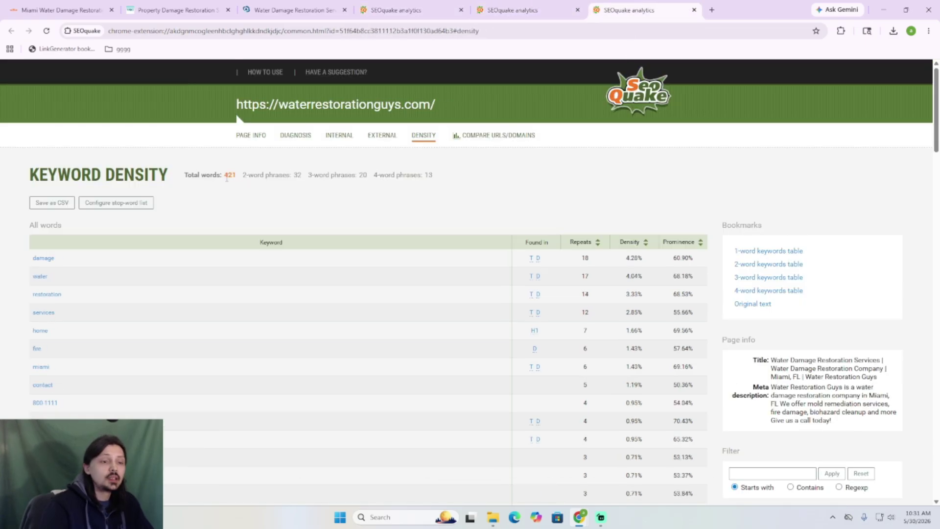
{"action": "left_click_drag", "start_coordinate": [226, 176], "coordinate": [240, 177]}
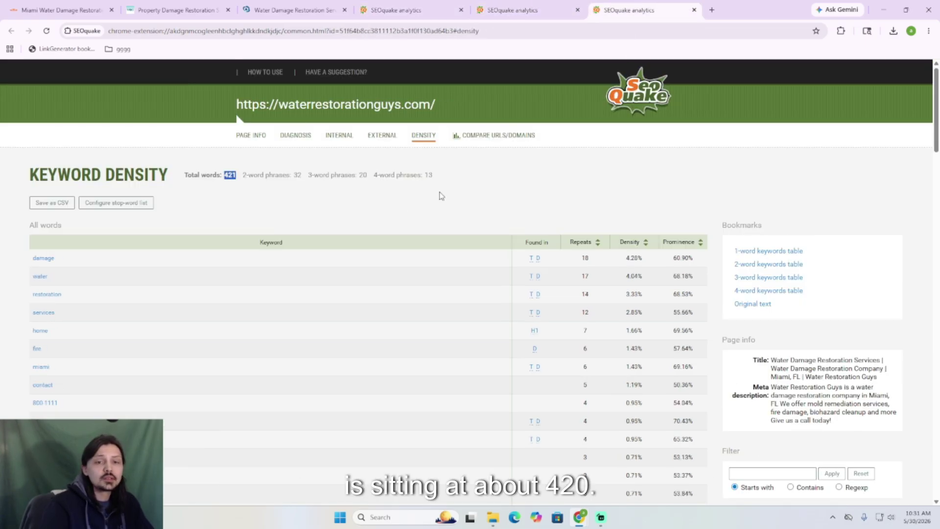
- Examine SERVPRO's main keywords damage, services, restoration and water in its SEOquake report, highlighting the density of "water"
{"action": "left_click", "coordinate": [417, 5]}
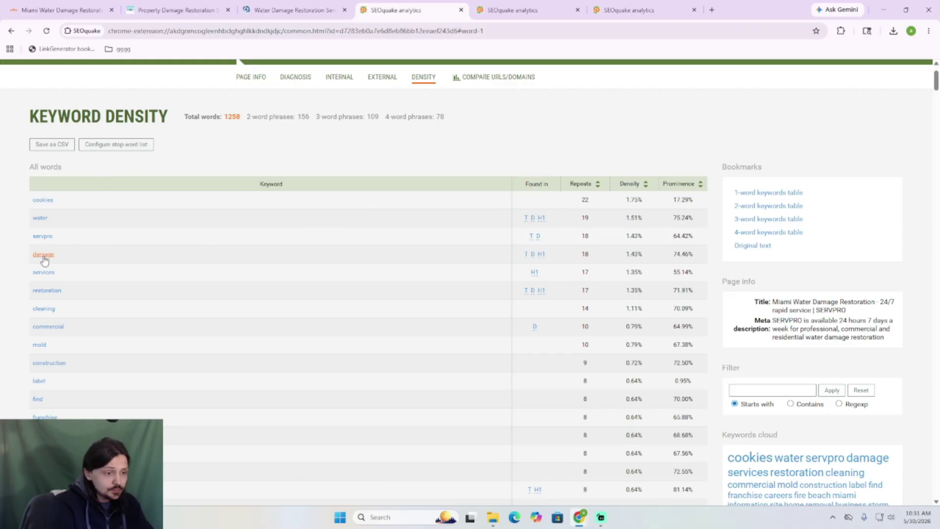
{"action": "left_click_drag", "start_coordinate": [27, 254], "coordinate": [30, 195]}
{"action": "left_click_drag", "start_coordinate": [63, 272], "coordinate": [2, 273]}
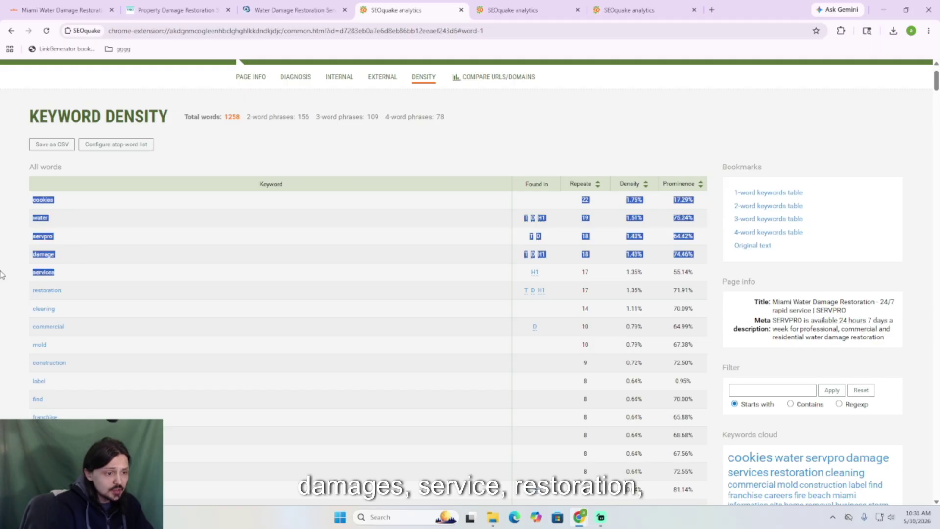
{"action": "left_click_drag", "start_coordinate": [64, 291], "coordinate": [31, 291]}
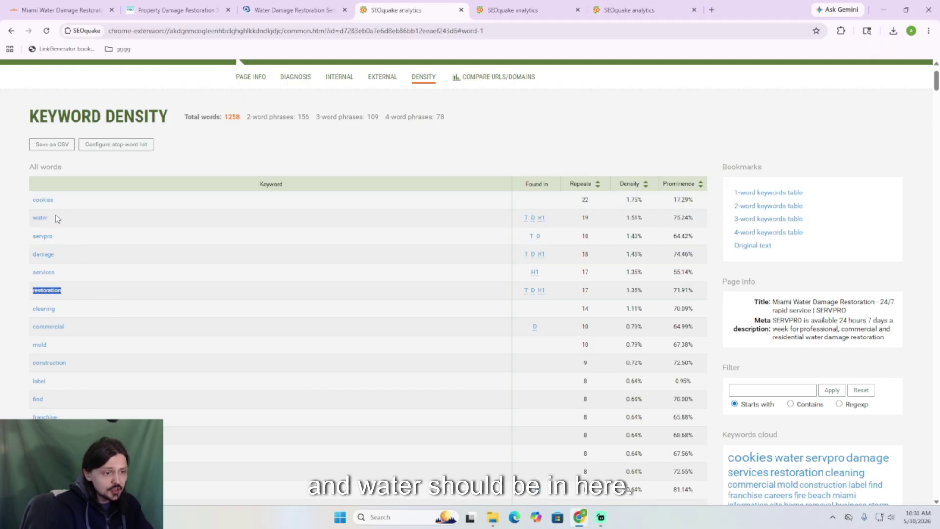
{"action": "left_click_drag", "start_coordinate": [56, 219], "coordinate": [14, 218]}
{"action": "left_click", "coordinate": [101, 225]}
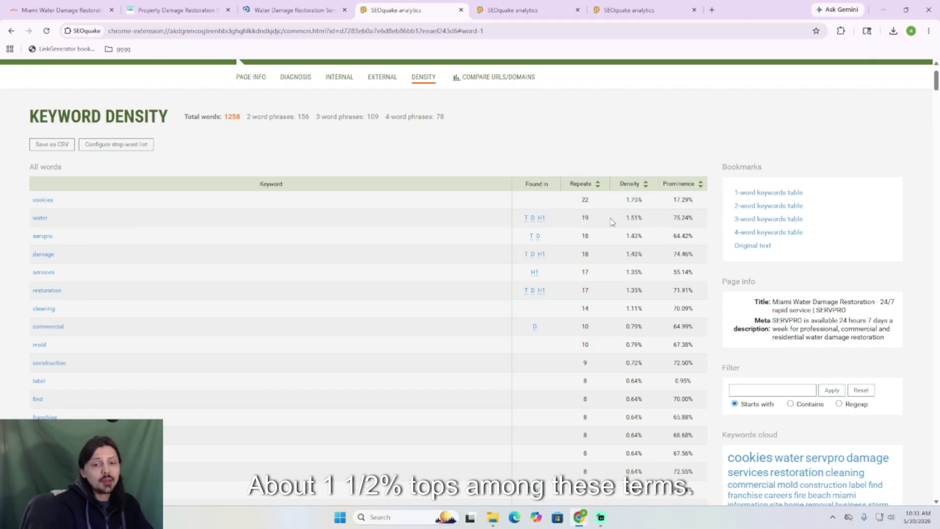
{"action": "left_click_drag", "start_coordinate": [655, 221], "coordinate": [624, 219]}
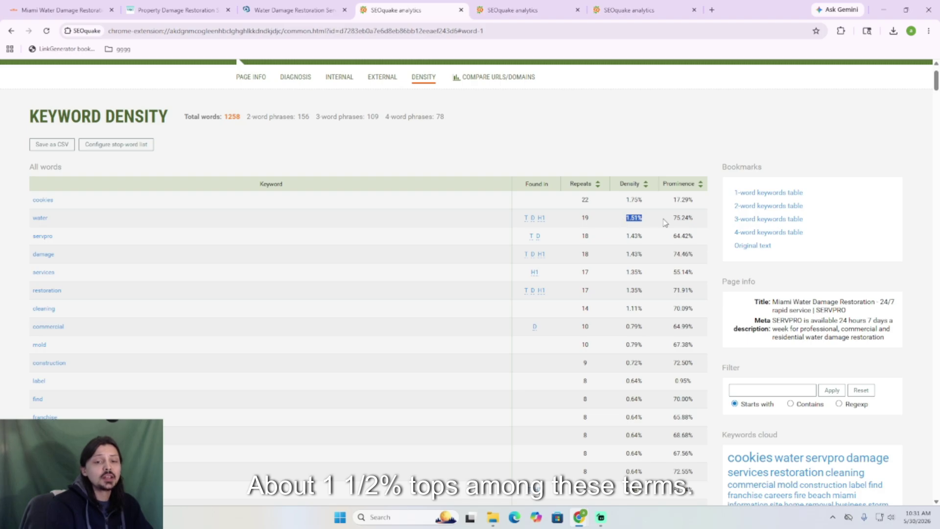
- Compare the top keyword densities of thewaterrestorationgroup.com, SERVPRO and waterrestorationguys.com, marking the density of "damage" in the last report
{"action": "key", "text": "ctrl+Tab"}
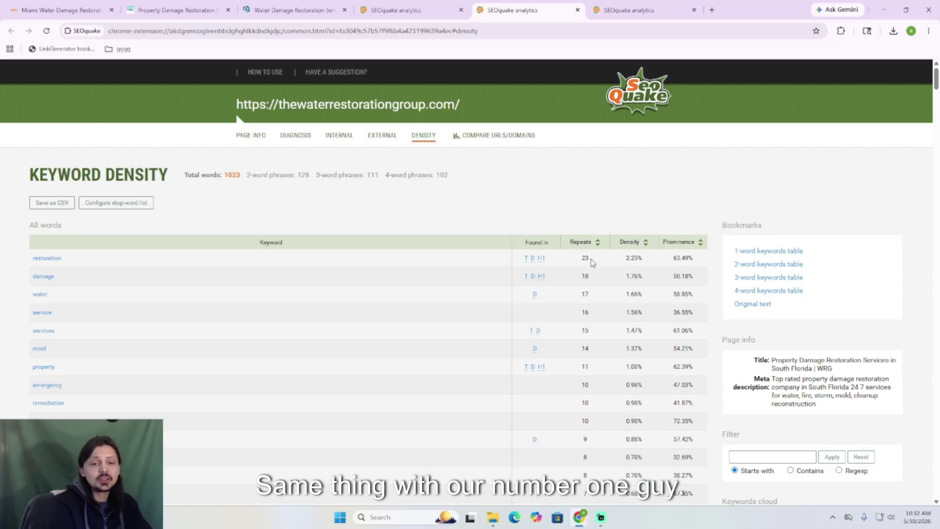
{"action": "left_click", "coordinate": [393, 5]}
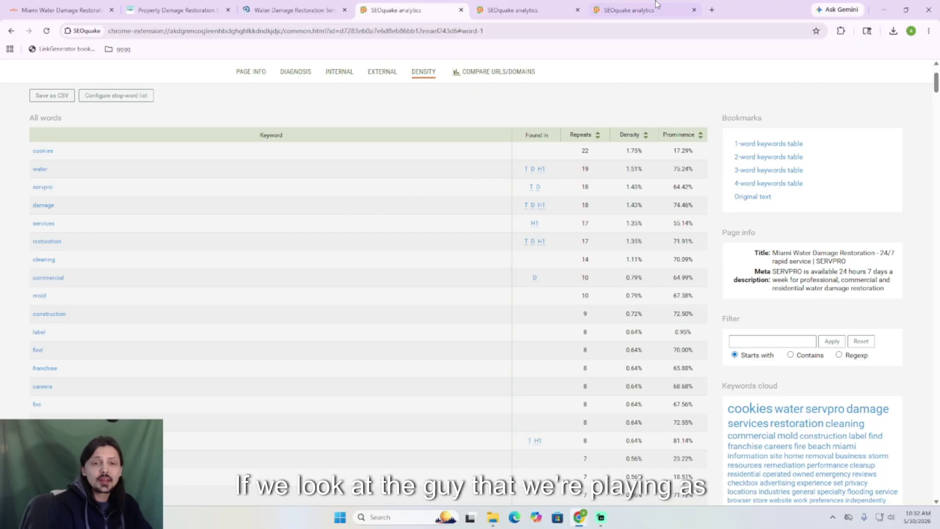
{"action": "left_click", "coordinate": [636, 11]}
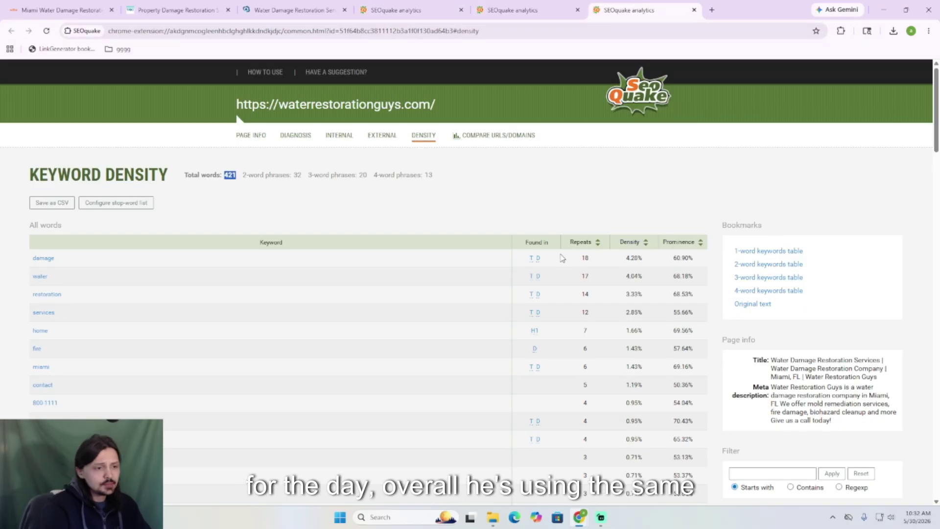
{"action": "mouse_move", "coordinate": [627, 258]}
{"action": "left_mouse_down"}
{"action": "mouse_move", "coordinate": [650, 271]}
{"action": "mouse_move", "coordinate": [637, 263]}
{"action": "left_mouse_up"}
{"action": "left_click", "coordinate": [636, 261]}
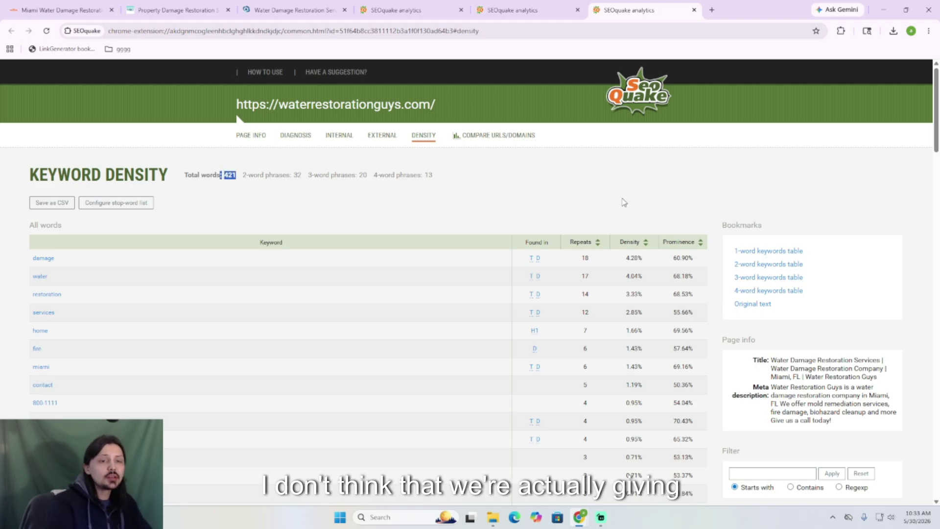
- Review the introduction of the waterrestorationguys.com homepage alongside its SEO Pro Extension heading list, and briefly show the installed extensions
{"action": "left_click", "coordinate": [40, 7]}
{"action": "left_click", "coordinate": [252, 5]}
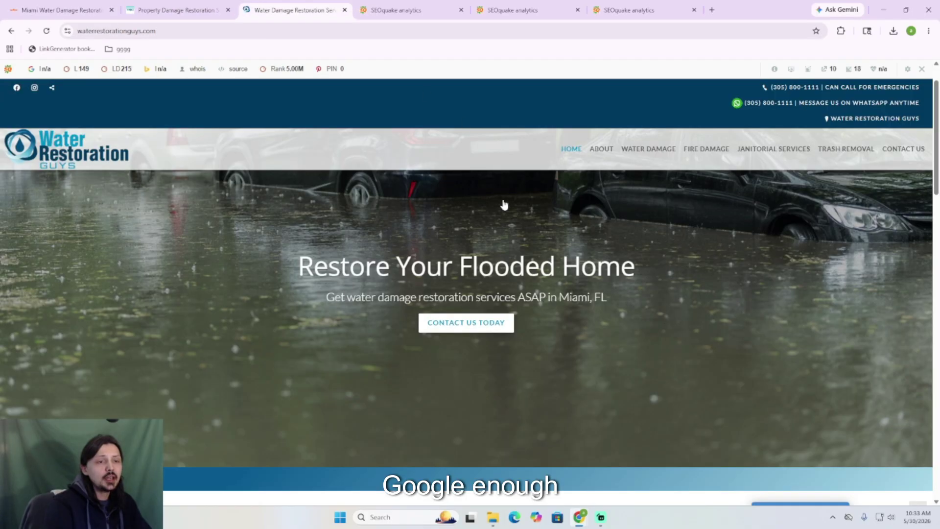
{"action": "scroll", "coordinate": [524, 262], "scroll_direction": "down", "scroll_amount": 5}
{"action": "scroll", "coordinate": [355, 270], "scroll_direction": "down", "scroll_amount": 1}
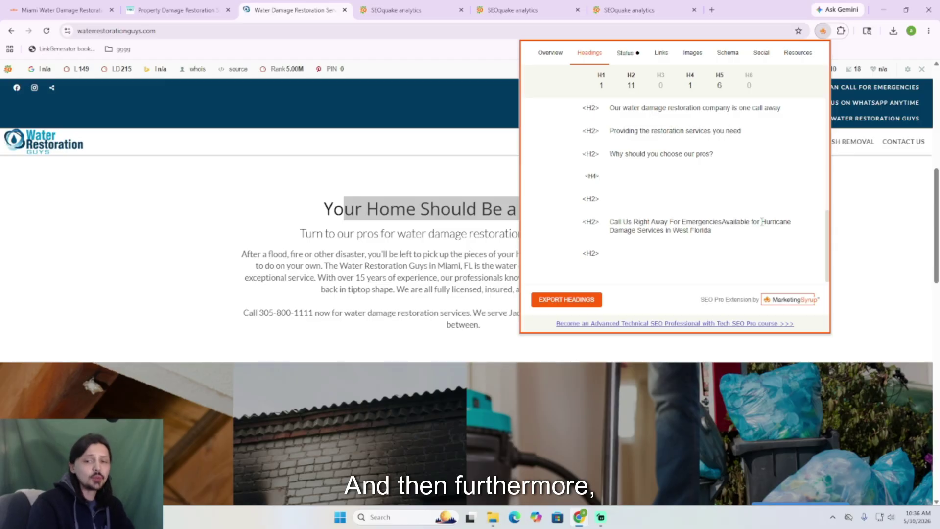
{"action": "scroll", "coordinate": [424, 318], "scroll_direction": "up", "scroll_amount": 5}
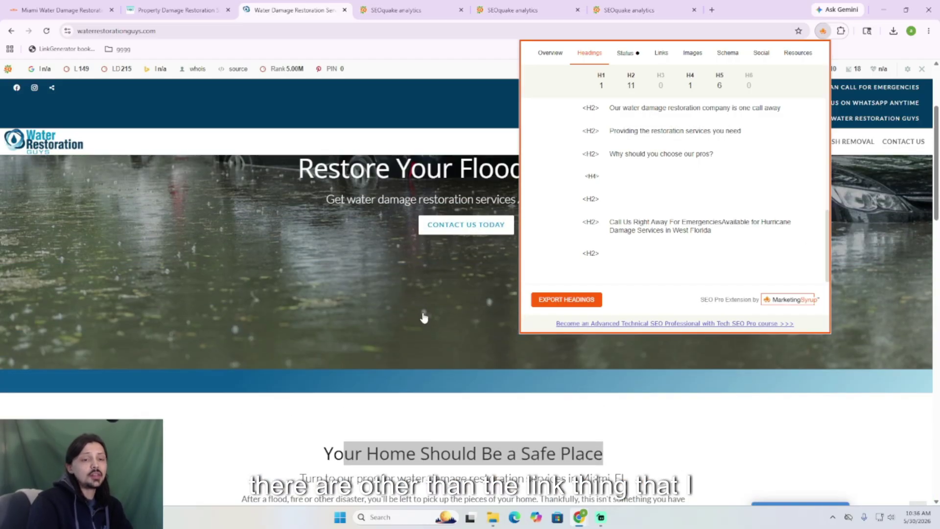
{"action": "scroll", "coordinate": [424, 317], "scroll_direction": "up", "scroll_amount": 3}
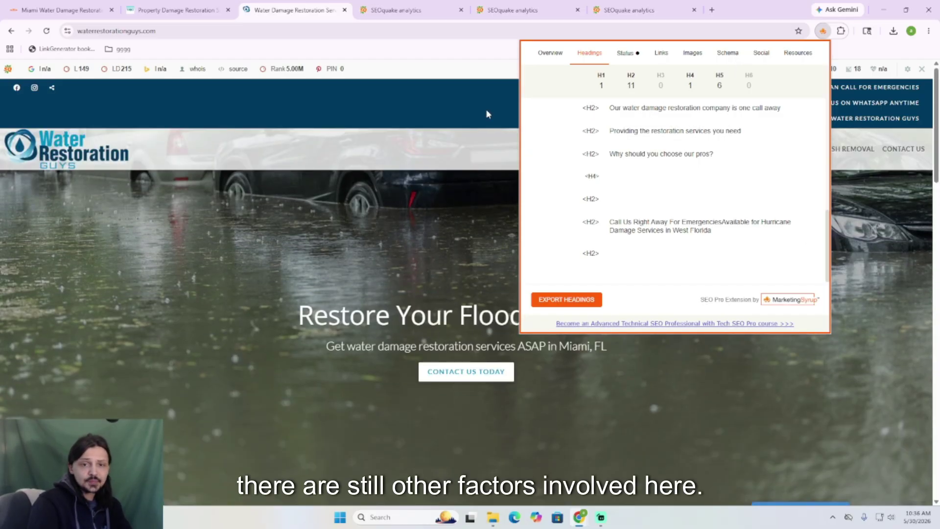
{"action": "left_click", "coordinate": [841, 32]}
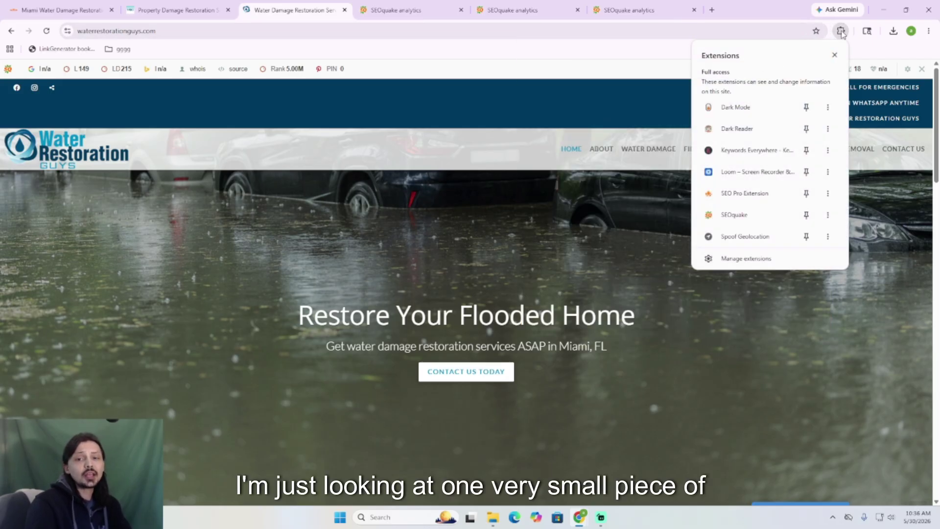
{"action": "left_click", "coordinate": [842, 32]}
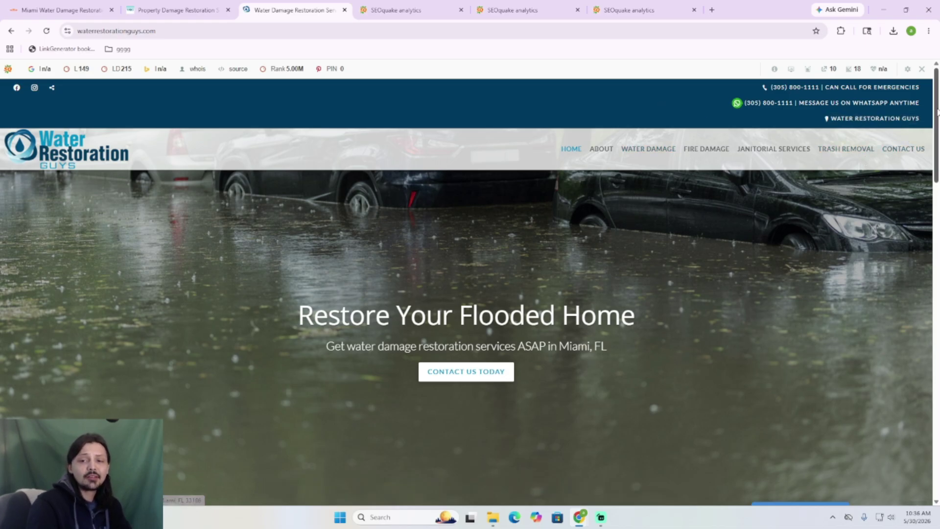
- Examine the full waterrestorationguys.com homepage, from the hero banner through the service sections to the footer, for content to optimize
{"action": "scroll", "coordinate": [685, 245], "scroll_direction": "down", "scroll_amount": 10}
{"action": "scroll", "coordinate": [509, 147], "scroll_direction": "up", "scroll_amount": 10}
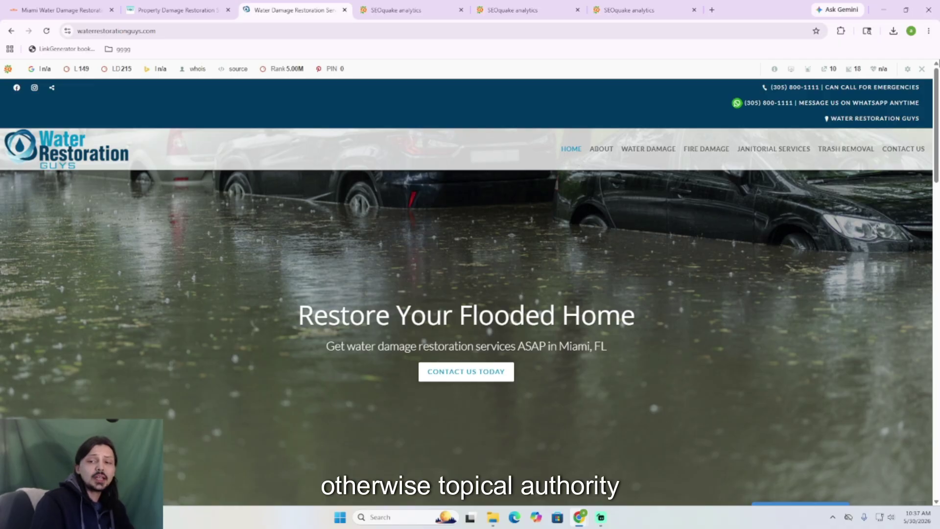
{"action": "scroll", "coordinate": [809, 208], "scroll_direction": "down", "scroll_amount": 6}
{"action": "scroll", "coordinate": [809, 210], "scroll_direction": "down", "scroll_amount": 4}
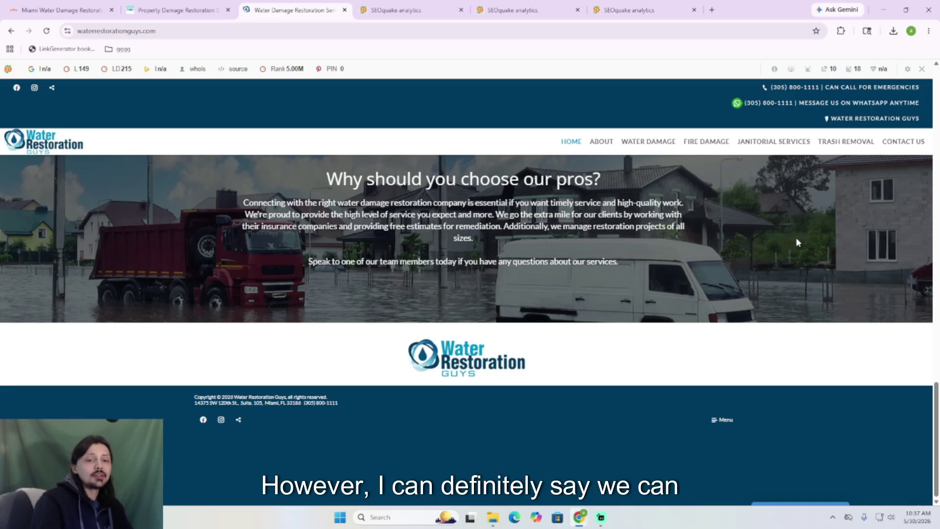
{"action": "scroll", "coordinate": [797, 241], "scroll_direction": "up", "scroll_amount": 4}
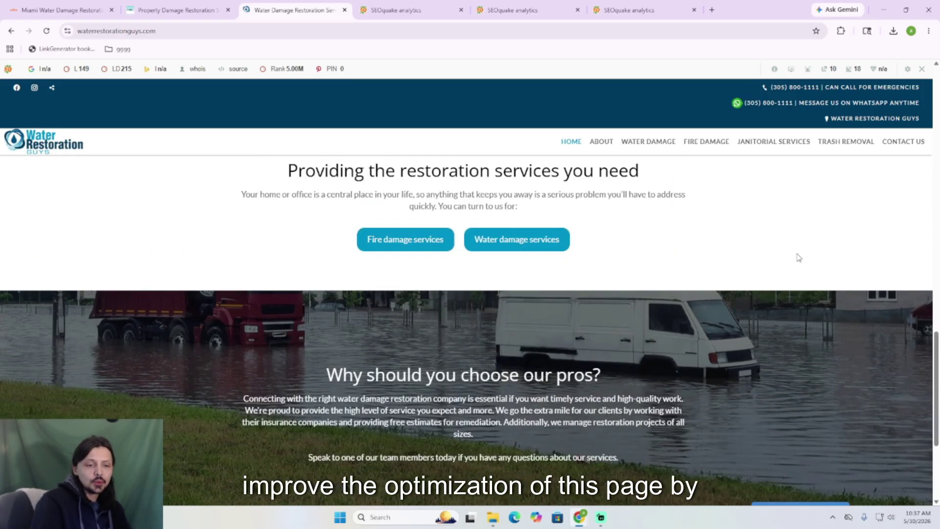
{"action": "scroll", "coordinate": [778, 313], "scroll_direction": "up", "scroll_amount": 10}
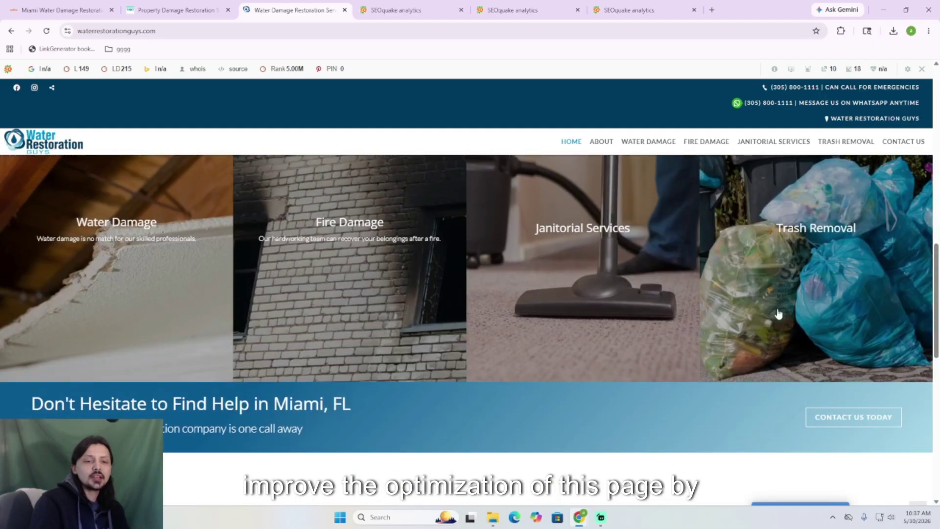
{"action": "scroll", "coordinate": [779, 312], "scroll_direction": "up", "scroll_amount": 7}
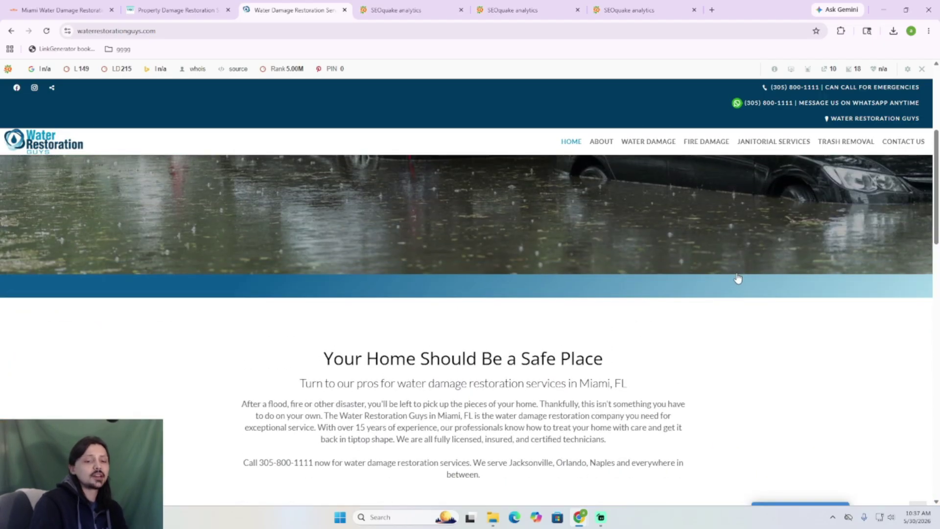